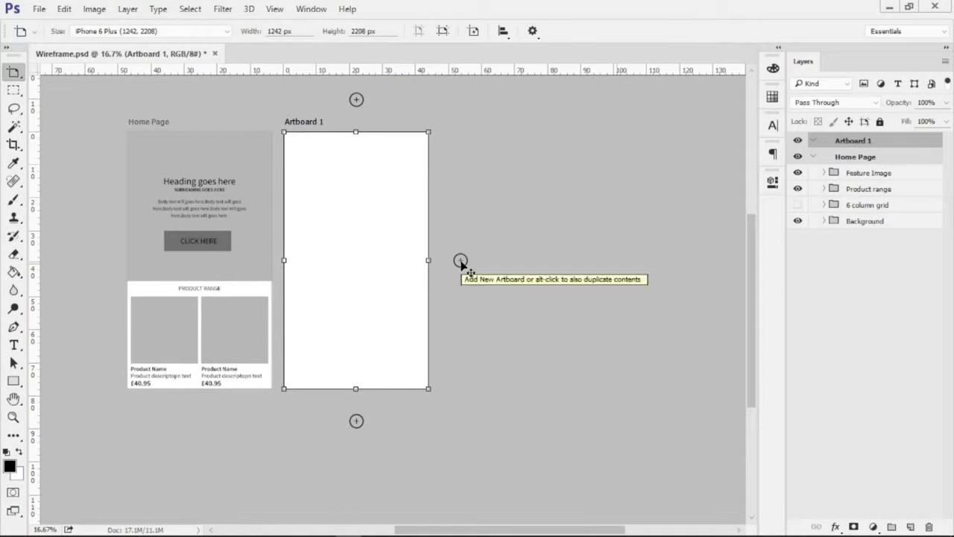
Add a blank artboard below Artboard 1 and another one to the right of that new artboard.
left_click(357, 420)
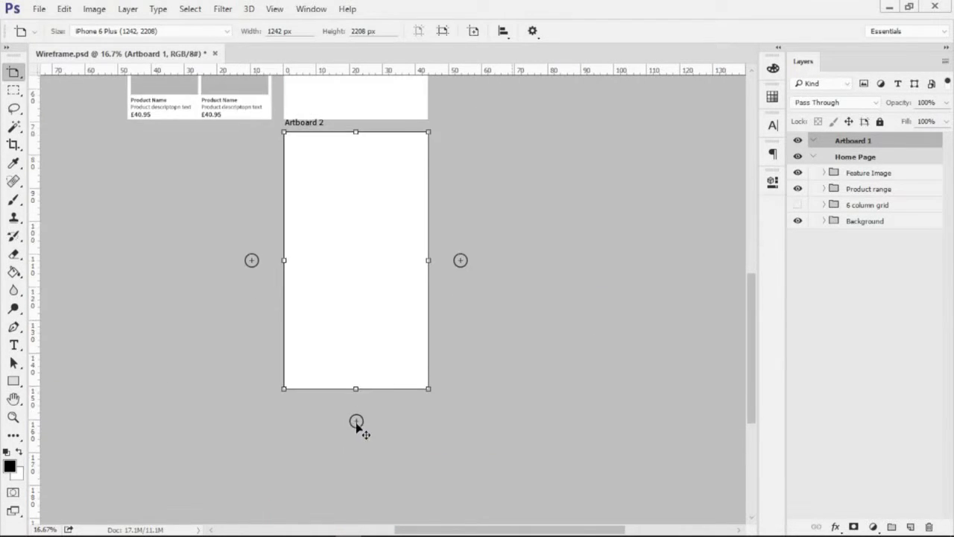
left_click(378, 351, "alt")
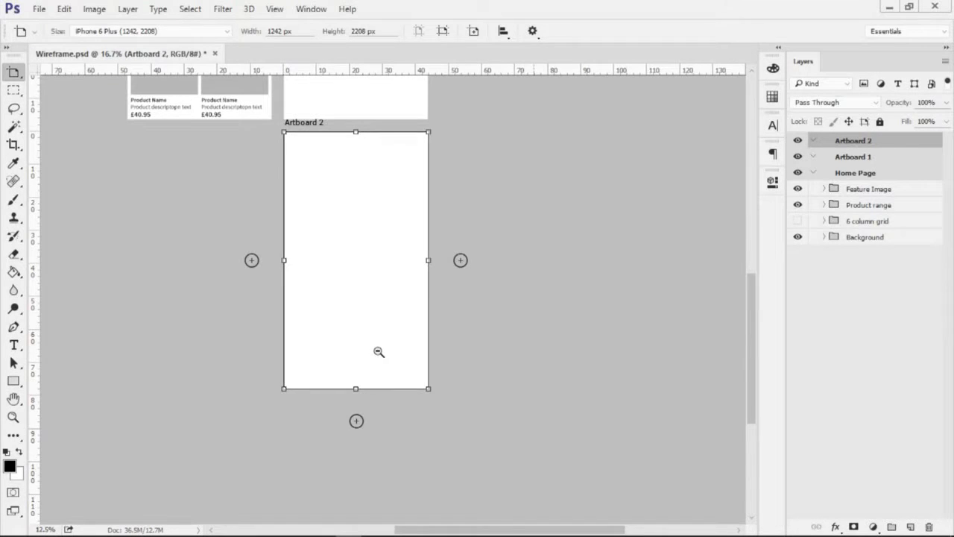
left_click_drag(377, 296, 412, 397)
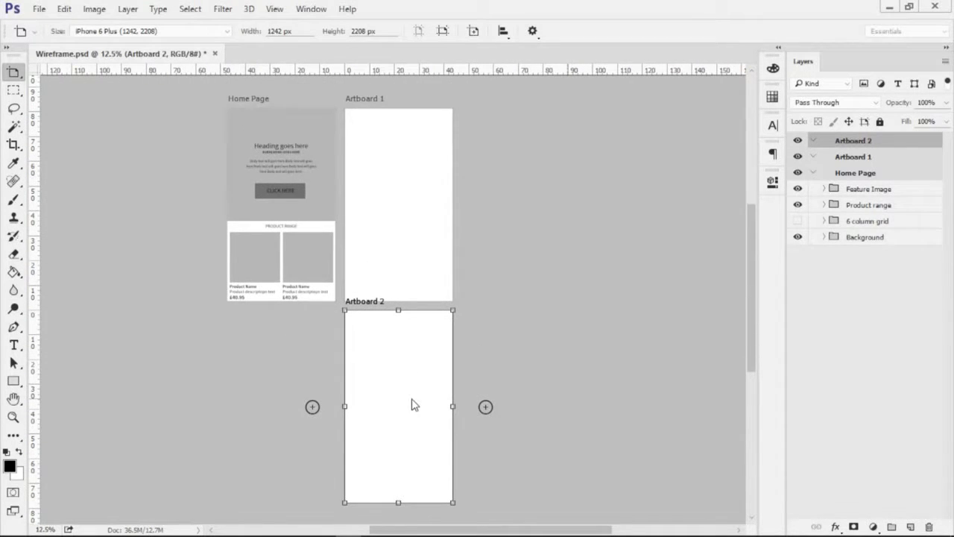
left_click(486, 406)
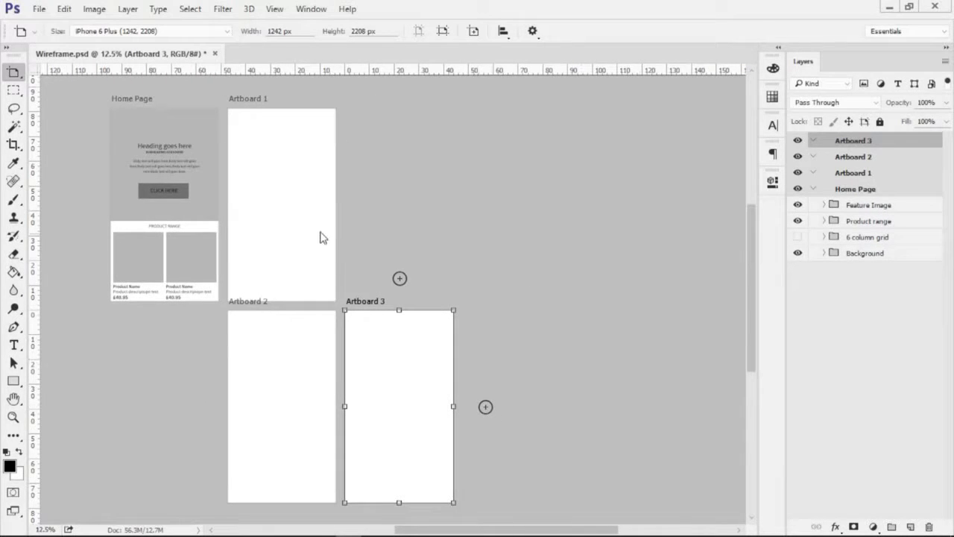
key("v")
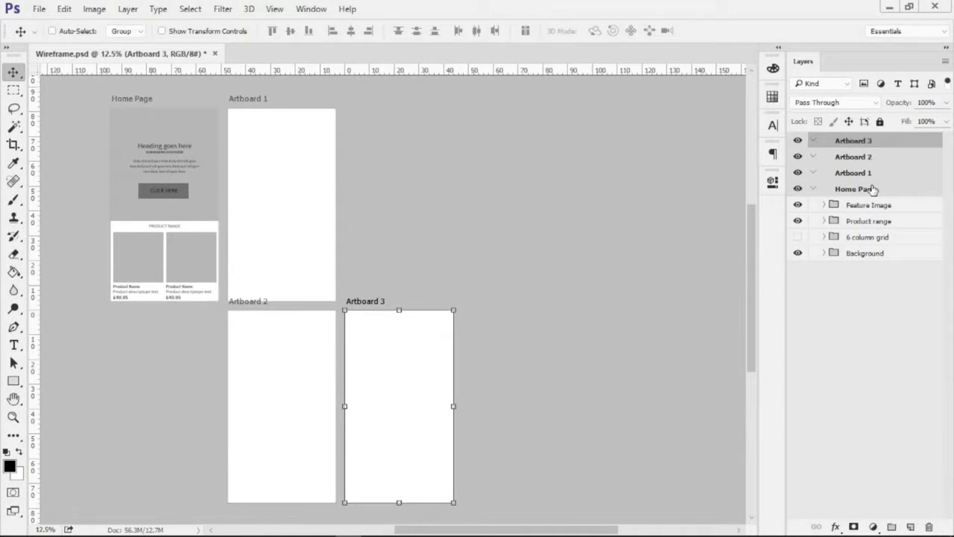
Undo the two blank artboards added below Artboard 1.
key("ctrl+z")
key("ctrl+alt+z")
key("ctrl+alt+z")
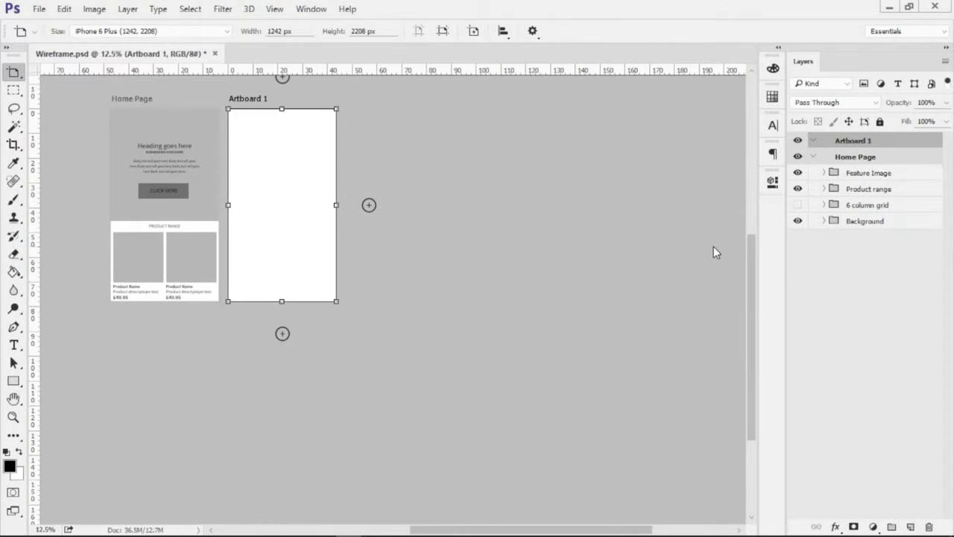
Duplicate the Home Page artboard and delete the Feature Image and Product range groups from the copy.
left_click_drag(395, 225, 553, 271)
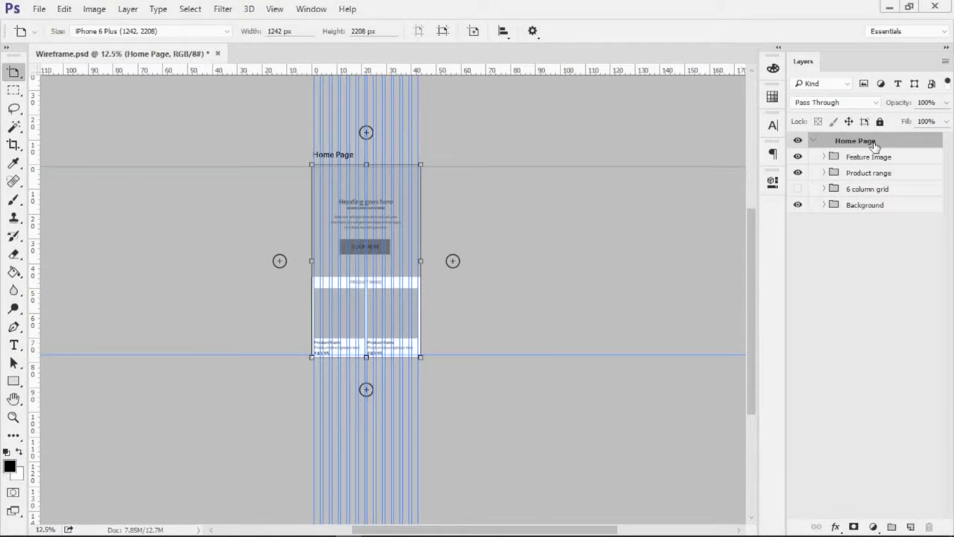
key("ctrl+j")
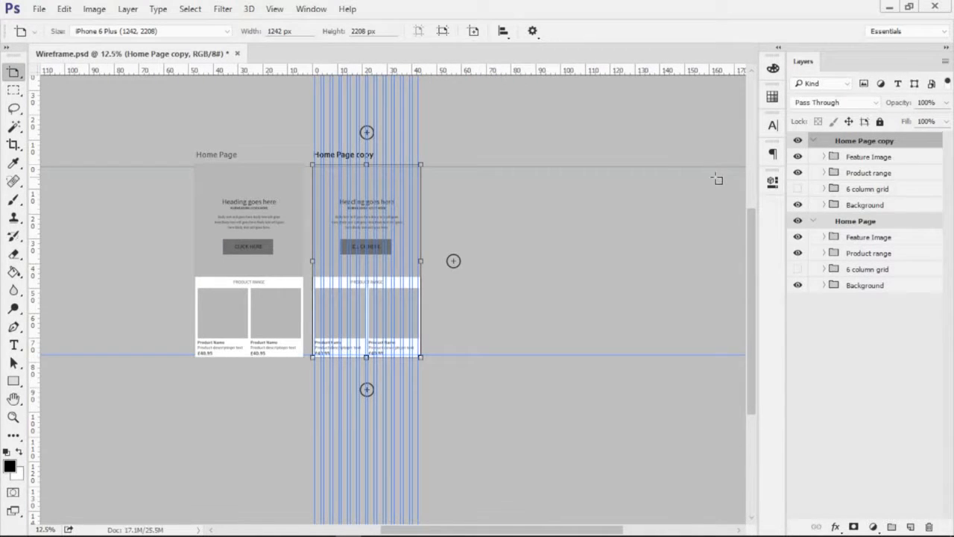
left_click(866, 158)
key("Delete")
left_click(866, 158)
key("Delete")
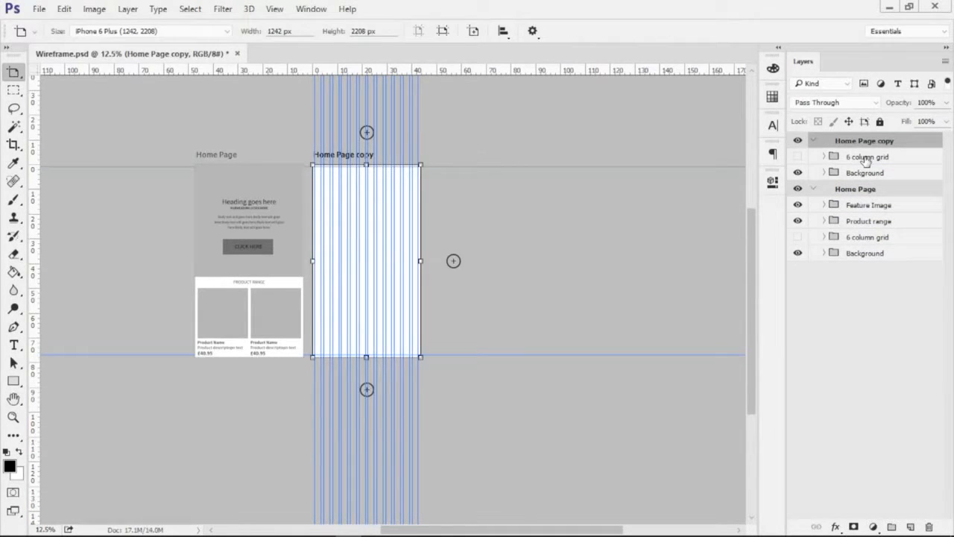
Toggle the visibility of the 6 column grid group in the copied artboard on and off.
left_click(866, 158)
left_click(798, 158)
left_click(798, 158)
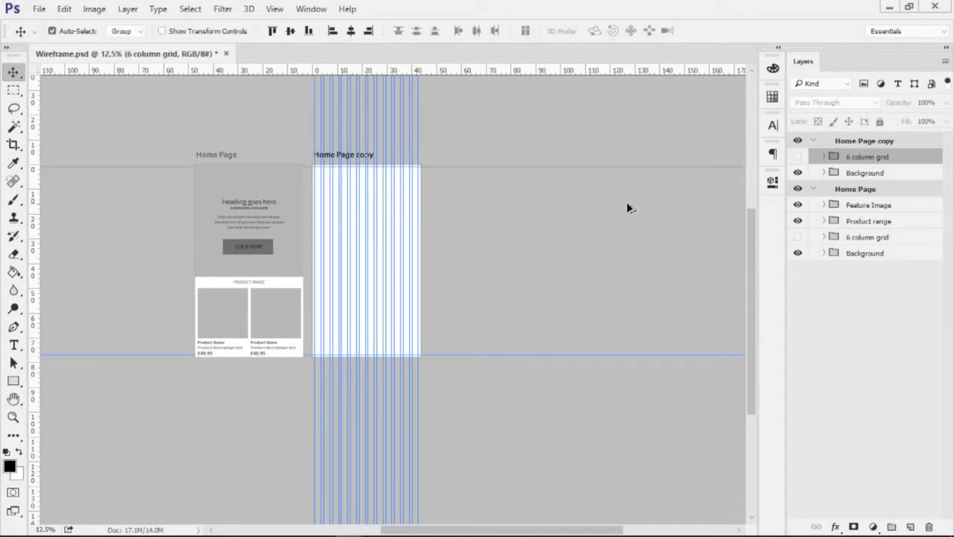
Undo the group deletions and the Home Page artboard duplication.
key("ctrl+alt+z")
key("ctrl+alt+z")
key("ctrl+alt+z")
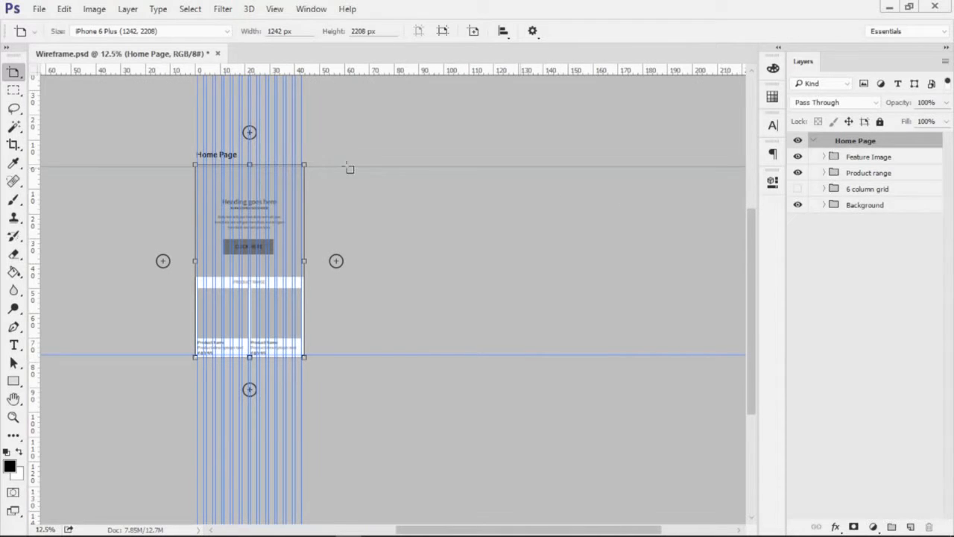
Add a blank artboard to the right of the Home Page artboard.
left_click(289, 261, "ctrl")
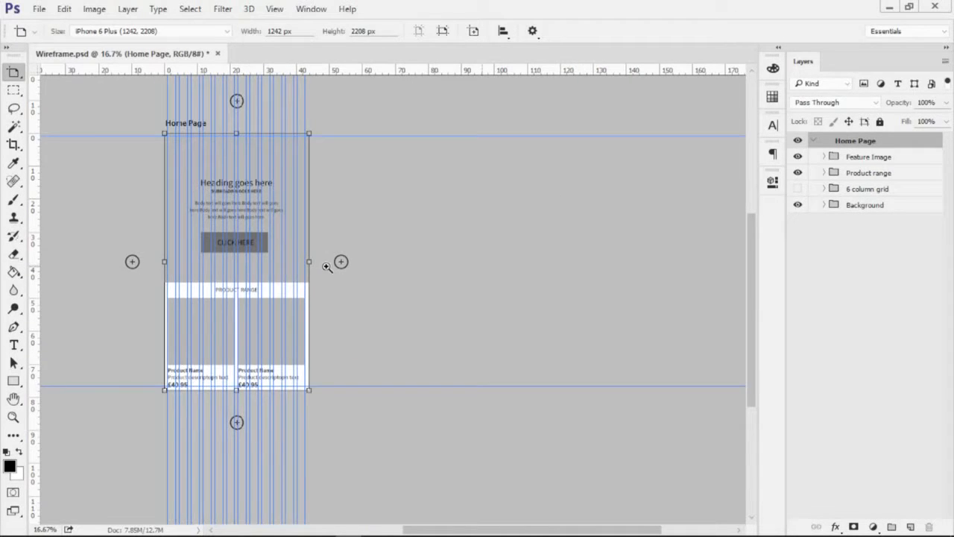
left_click(301, 272, "ctrl")
left_click_drag(352, 228, 438, 264)
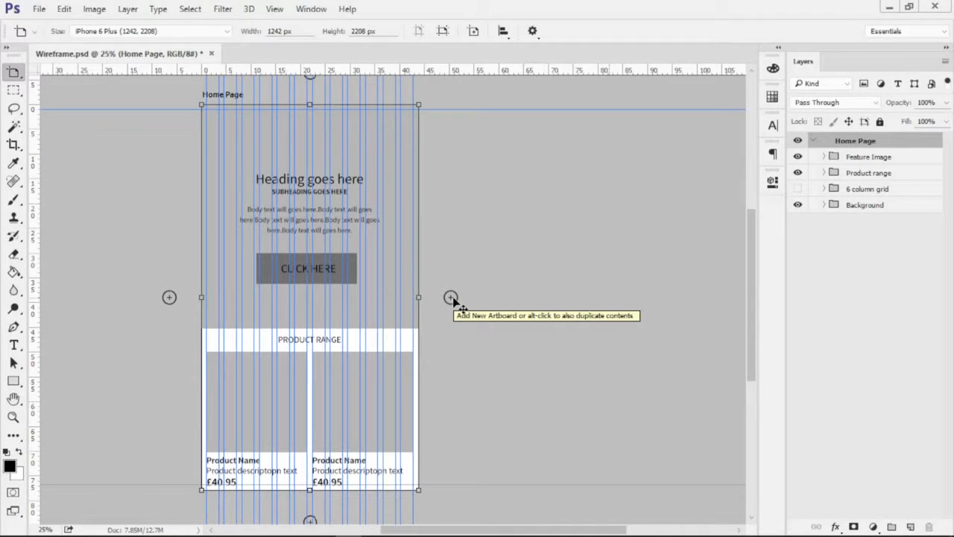
left_click(451, 297)
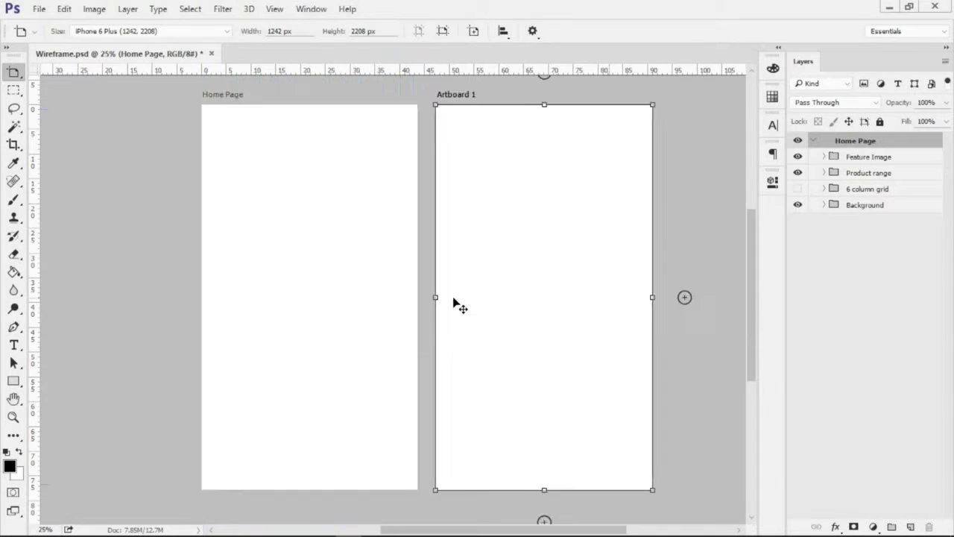
left_click_drag(366, 276, 505, 281)
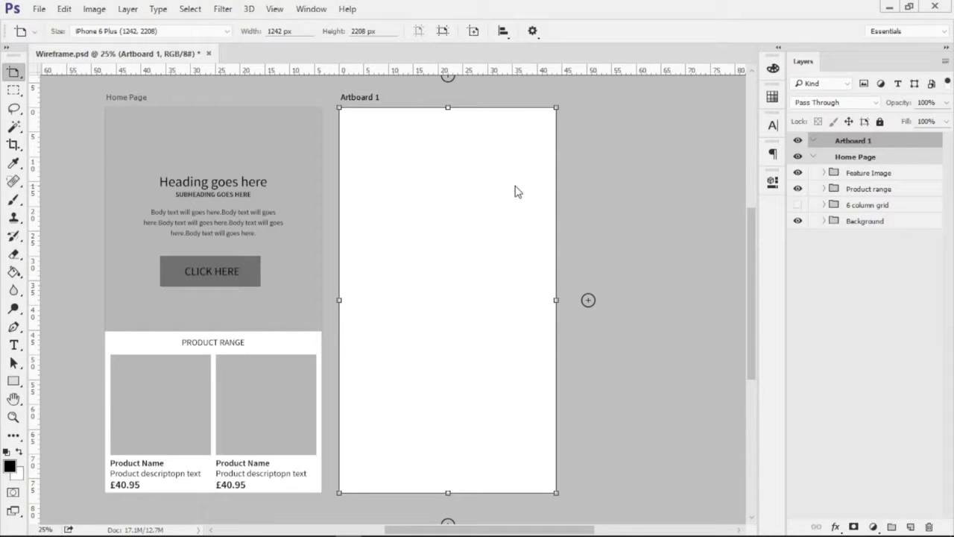
Rename the Artboard 1 artboard as "Products page".
left_click(532, 31)
double_click(852, 141)
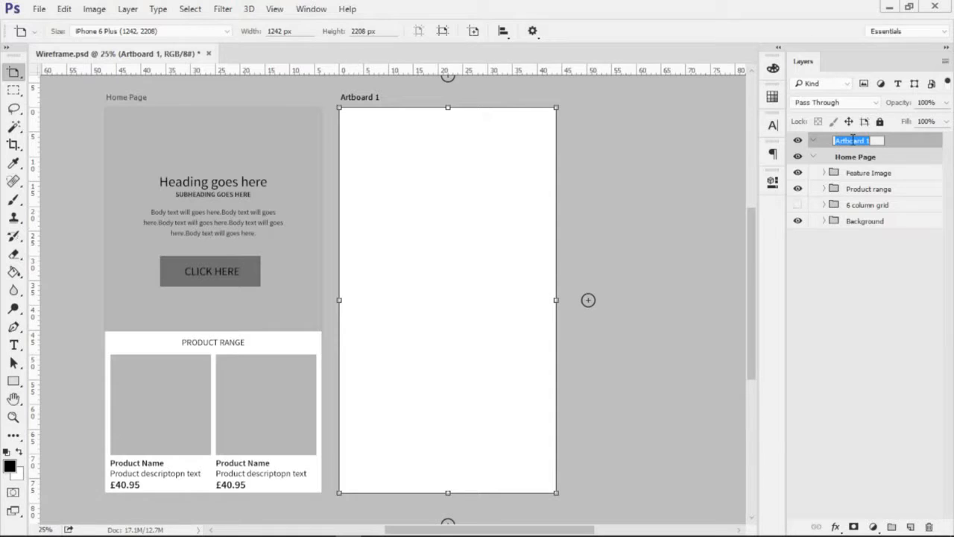
type("G")
type("roducts")
type(" page")
key("Return")
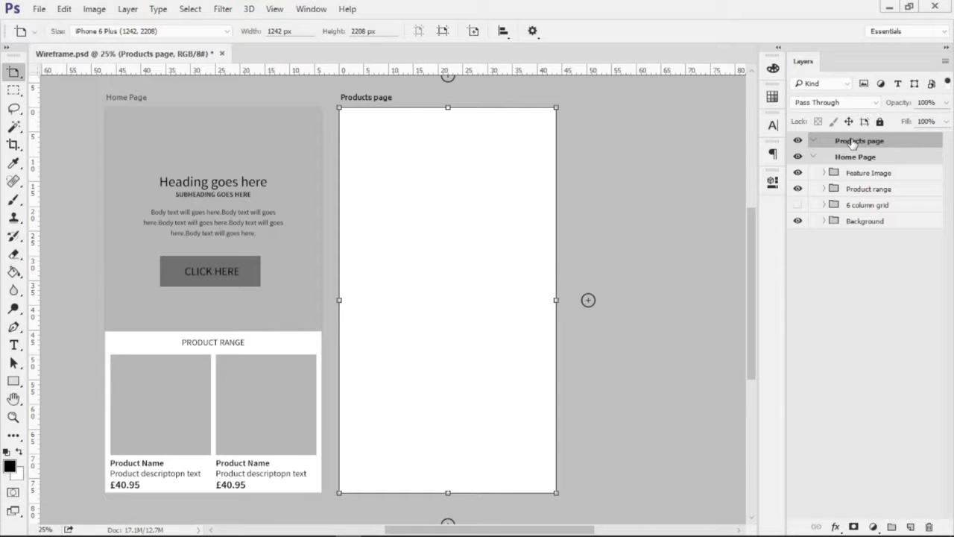
Start a new guide layout for the Products page artboard with 4 columns.
left_click(273, 11)
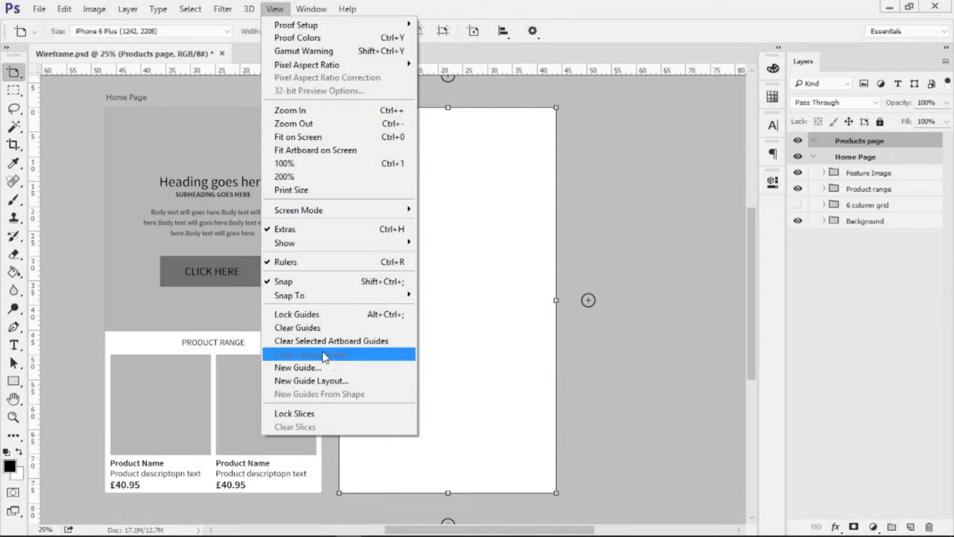
left_click(335, 380)
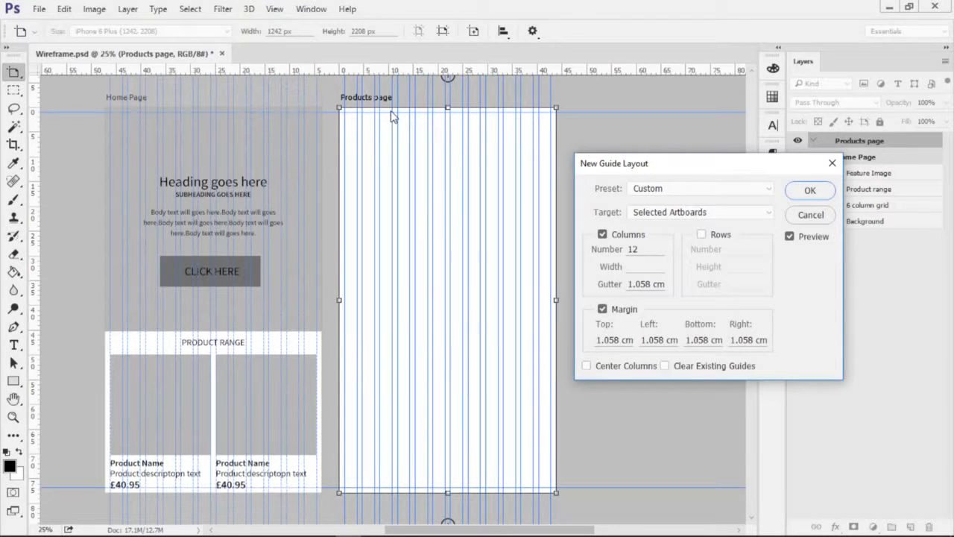
double_click(647, 247)
type("4")
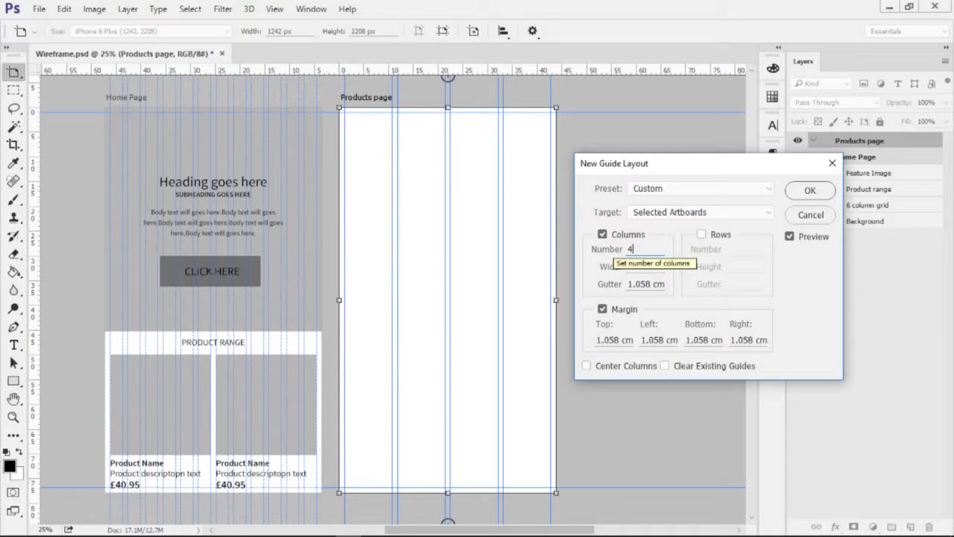
Try 3 and 5 columns in the guide layout preview.
left_click_drag(639, 249, 615, 253)
type("3")
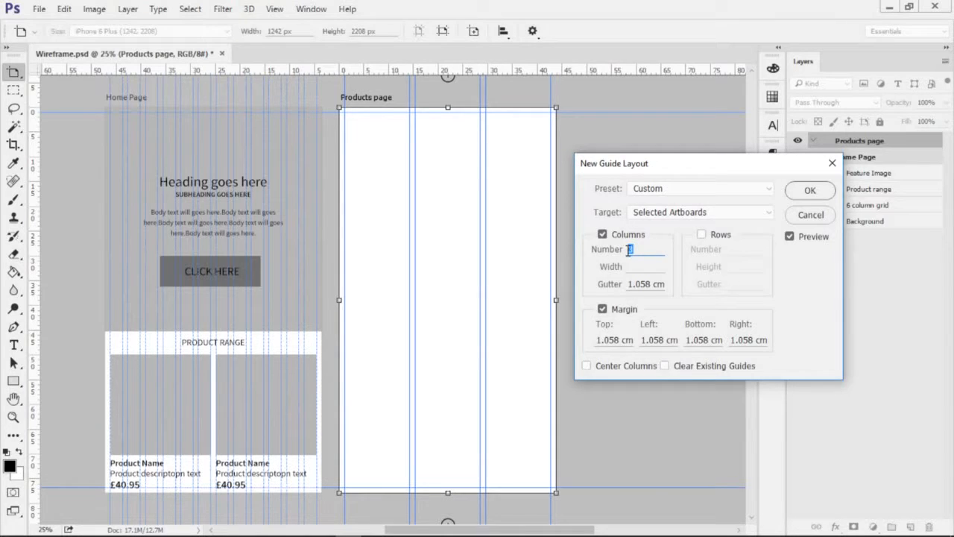
type("5")
Set the guide layout's number of columns to 4 and apply it to the Products page artboard.
left_click_drag(648, 253, 605, 250)
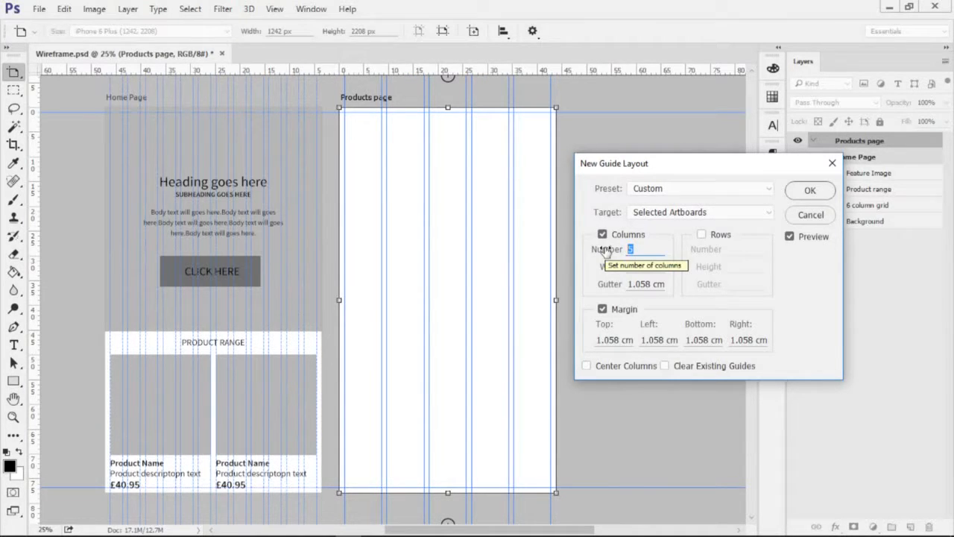
type("4")
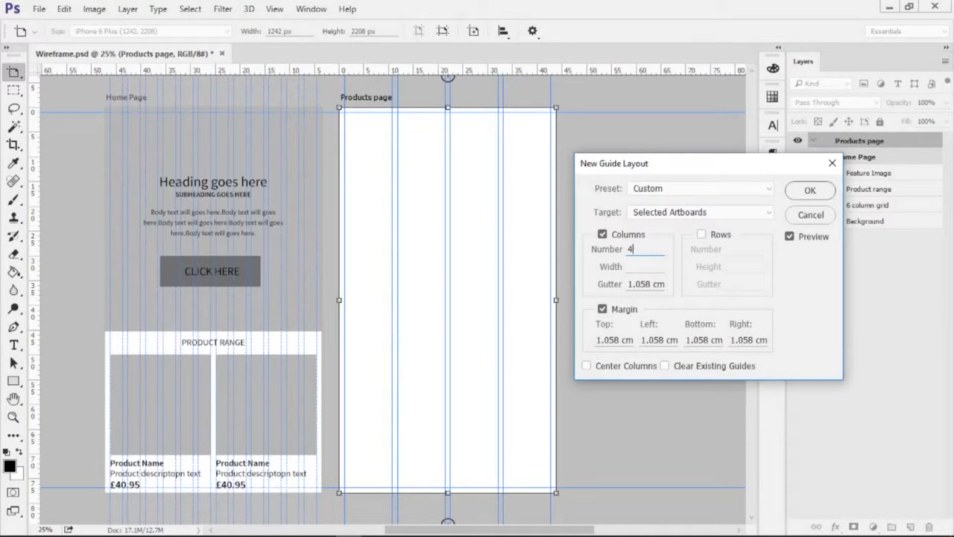
left_click(809, 192)
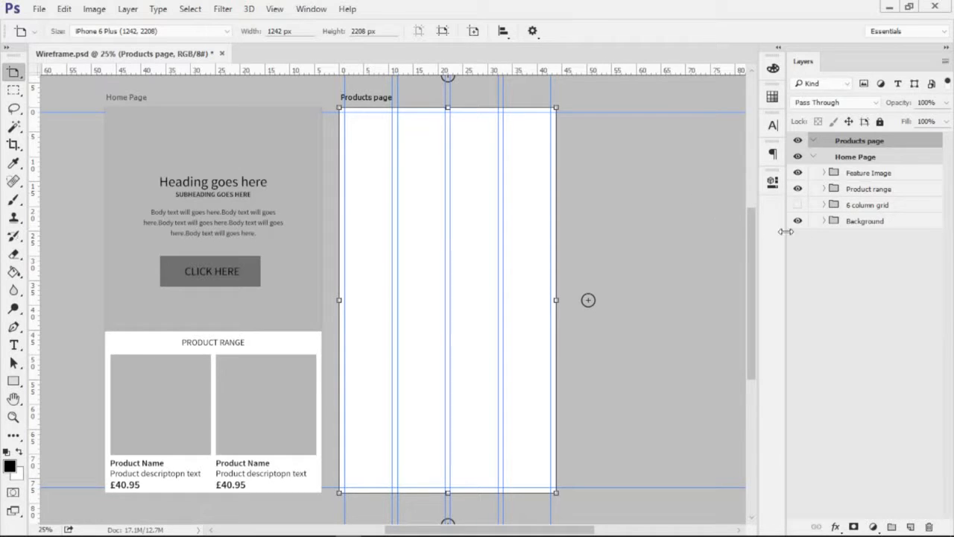
Identify the Home Page's Product range group by toggling its visibility, and hide the guides.
left_click(880, 158)
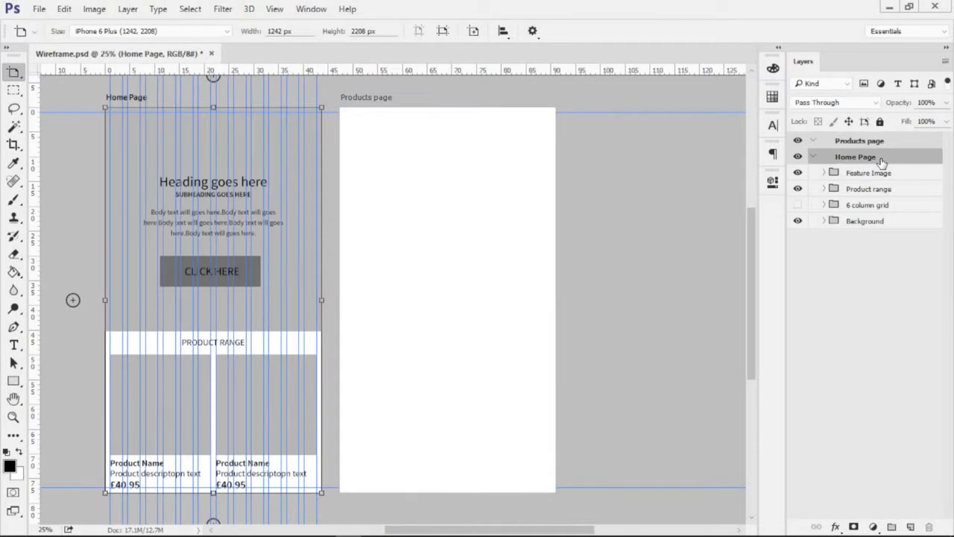
left_click(876, 193)
left_click(797, 190)
left_click(797, 190)
key("ctrl+h")
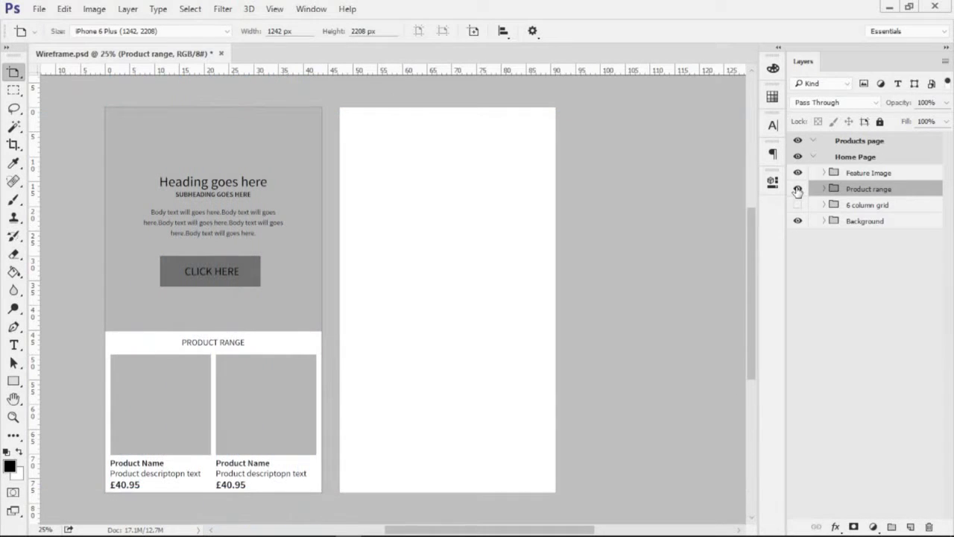
Duplicate the Product range group in the Home Page artboard.
left_click(798, 189)
left_click(798, 189)
key("ctrl+j")
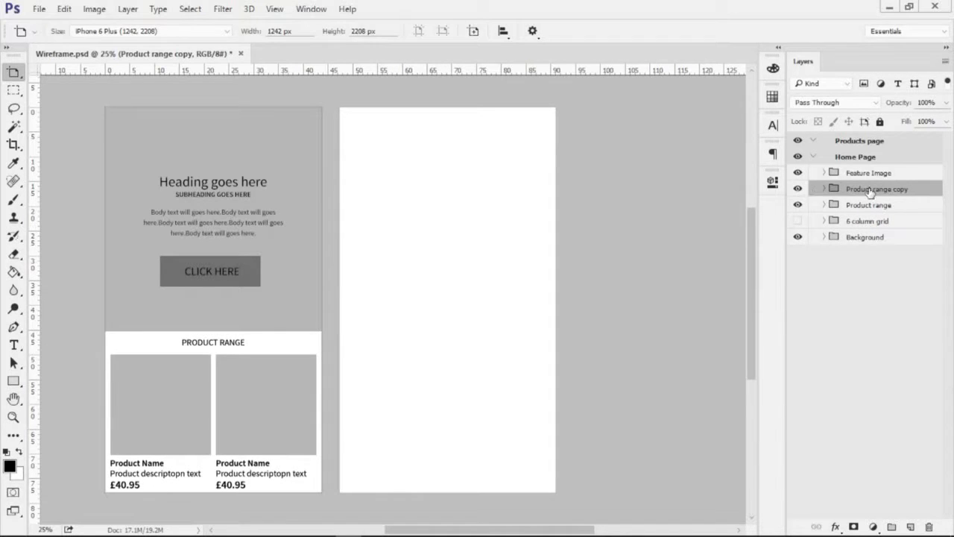
Move the duplicated Product range group into the Products page artboard and position it at the artboard's upper edge.
left_click_drag(876, 193, 874, 144)
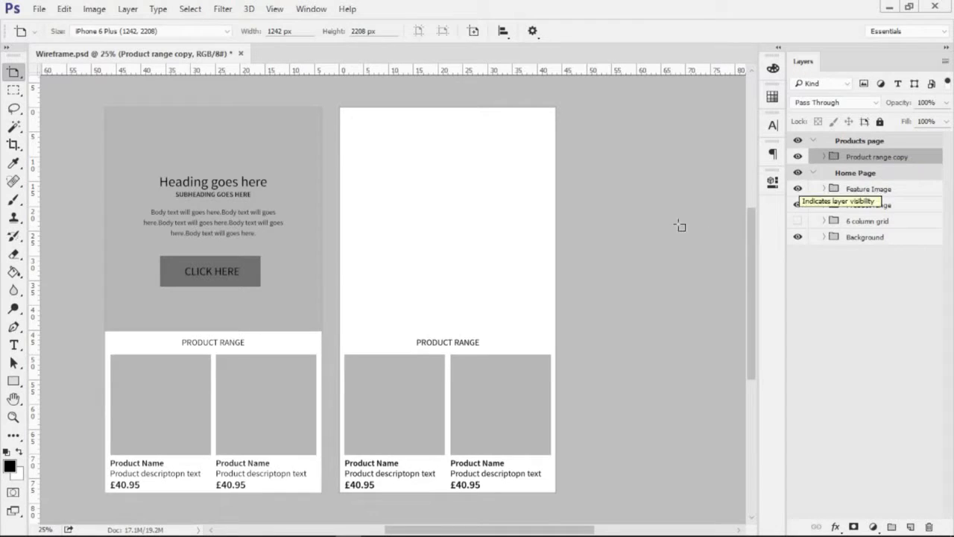
key("v")
left_click_drag(517, 389, 531, 170)
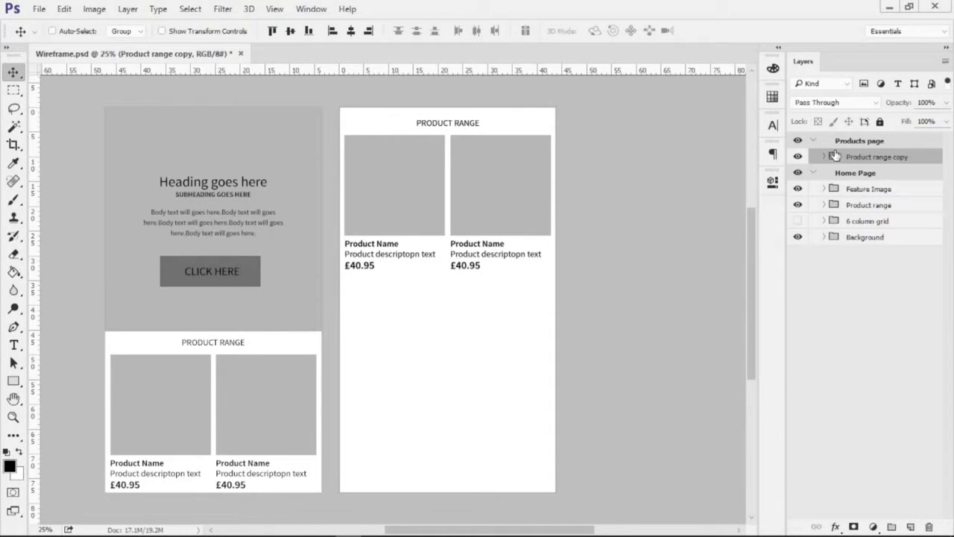
Delete the Section header text group from the Product range copy, with the Home Page layers collapsed.
left_click(814, 172)
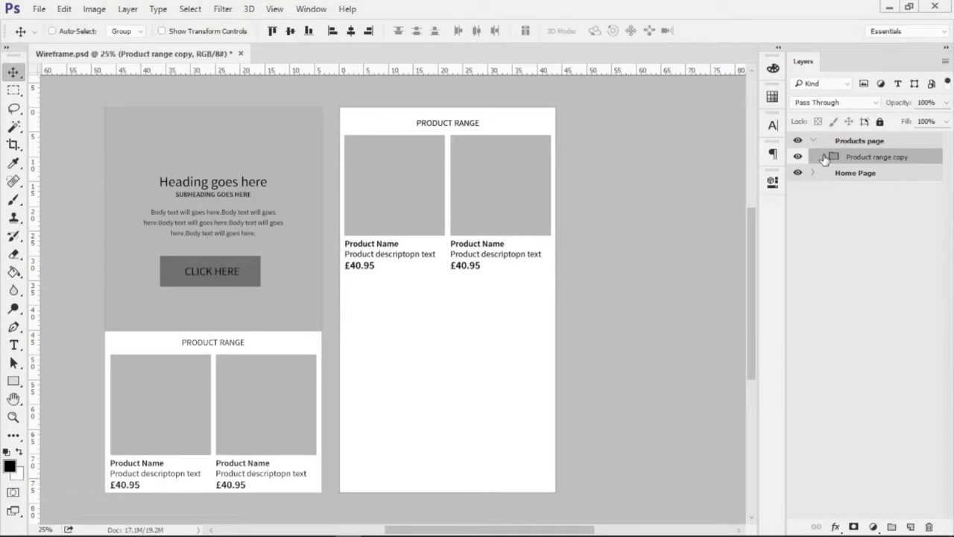
left_click(823, 157)
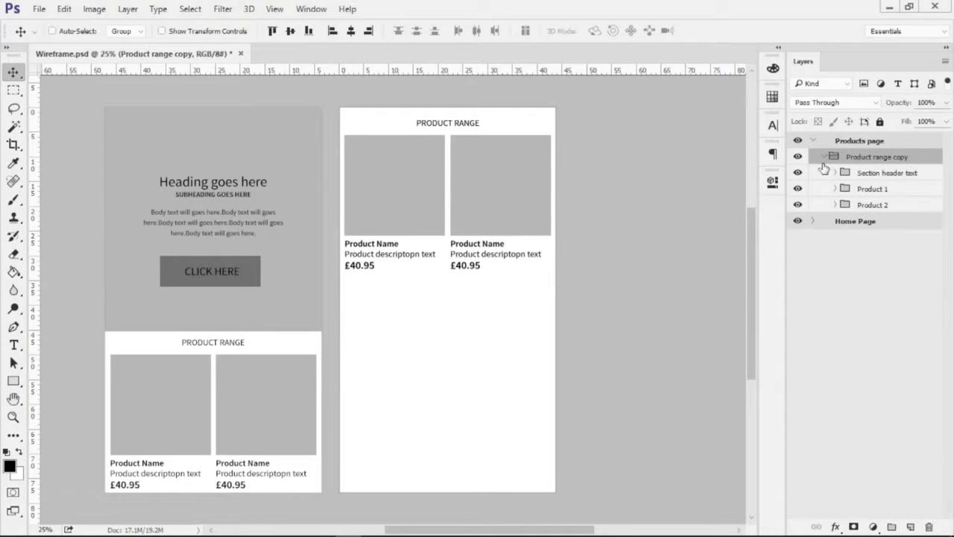
left_click(863, 174)
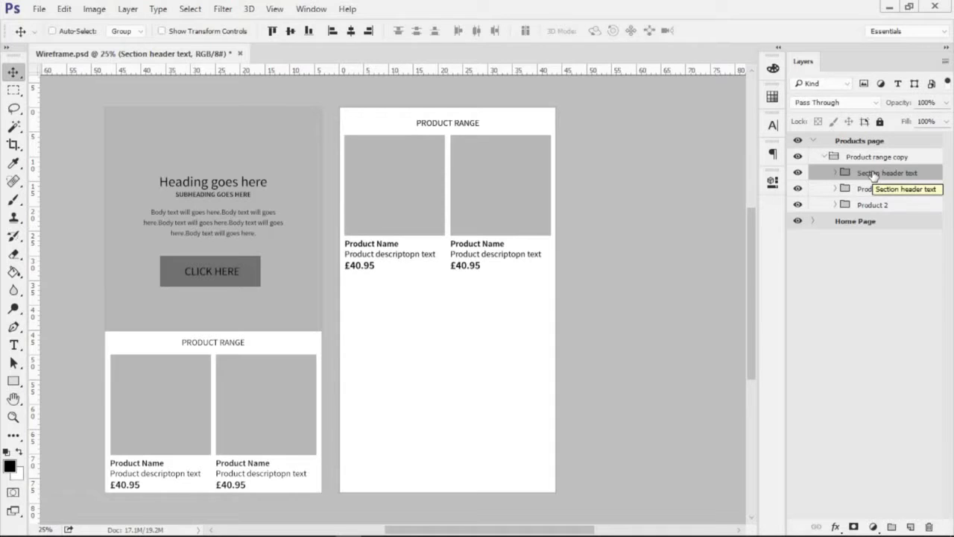
left_click_drag(873, 174, 928, 526)
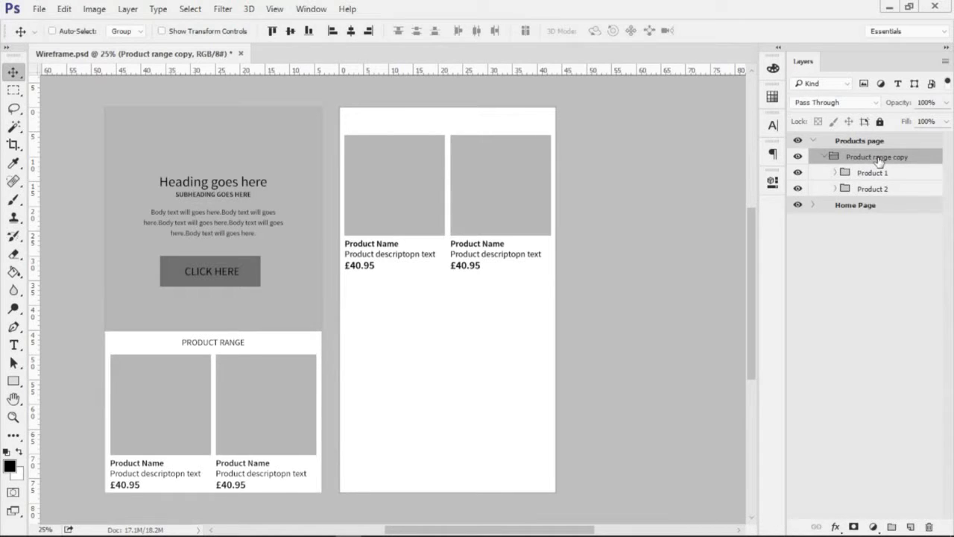
Nudge the Product range copy group up until its product images sit just below the Products page's upper edge.
key("shift+Up")
key("shift+Up")
key("shift+Up")
key("shift+Up")
key("shift+Up")
key("shift+Up")
key("shift+Up")
key("shift+Up")
key("shift+Up")
key("shift+Up")
key("shift+Up")
key("shift+Up")
key("shift+Up")
key("Up")
key("Up")
key("Up")
key("Up")
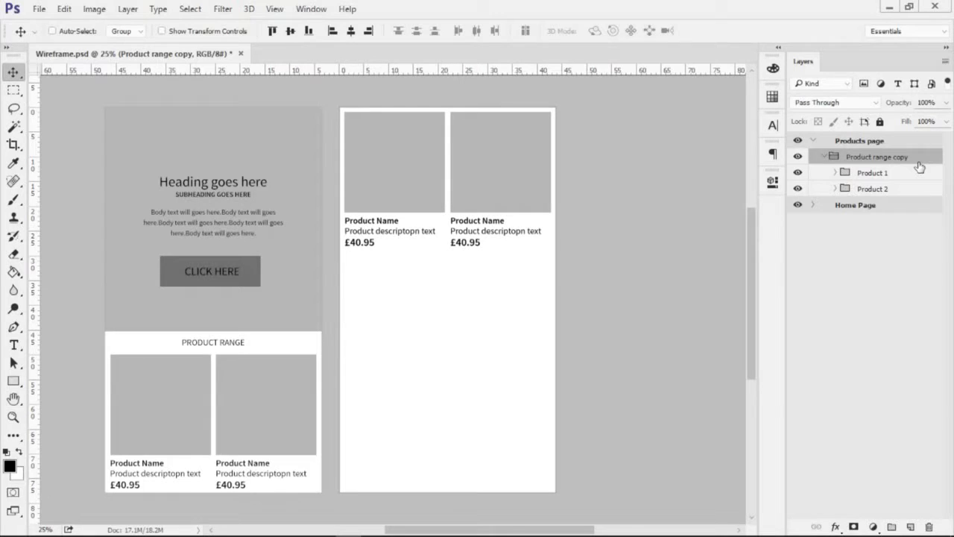
Duplicate the Product 1 and Product 2 groups and move the copies straight down about 29.07 cm as a second product row.
left_click(876, 174)
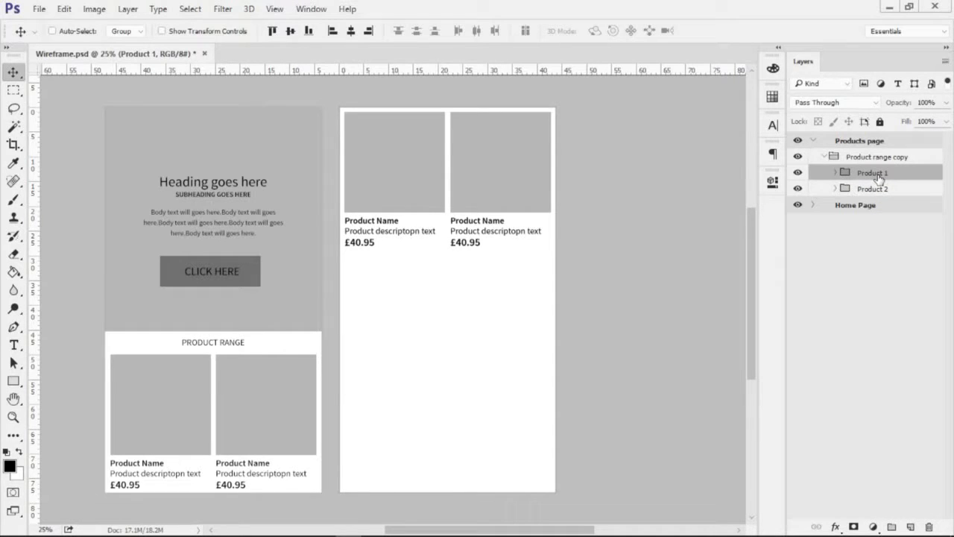
left_click(873, 187, "shift")
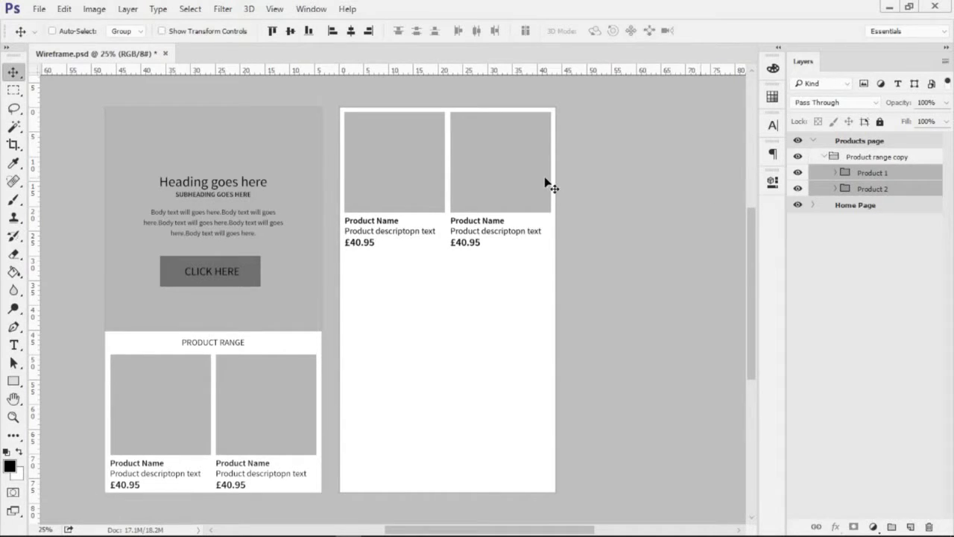
key("ctrl+j")
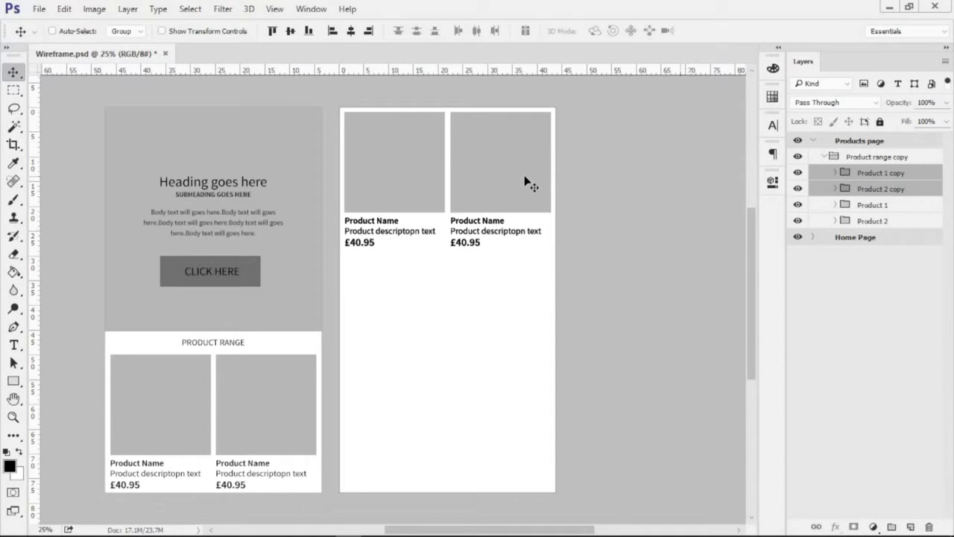
left_click_drag(526, 186, 526, 325)
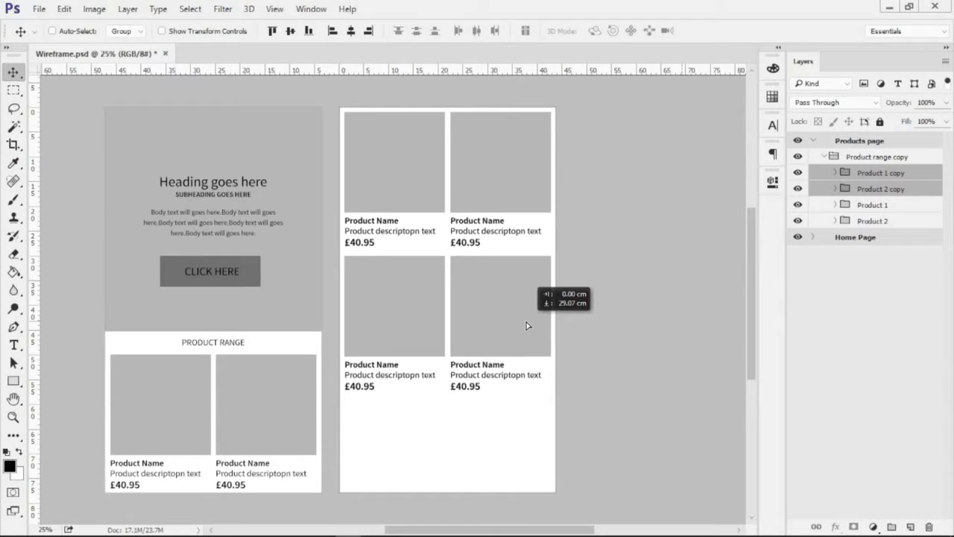
left_click_drag(526, 325, 528, 324)
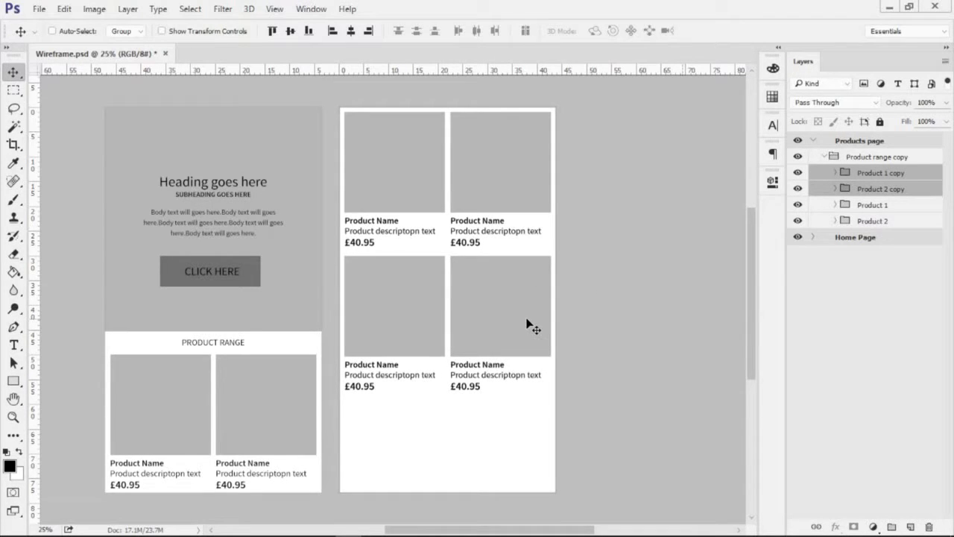
Toggle the visibility of the Product 1 copy and Product 2 copy groups to identify which product each one holds.
left_click(797, 190)
left_click(797, 190)
left_click(797, 172)
left_click(798, 172)
left_click(873, 189)
left_click(798, 188)
left_click(797, 189)
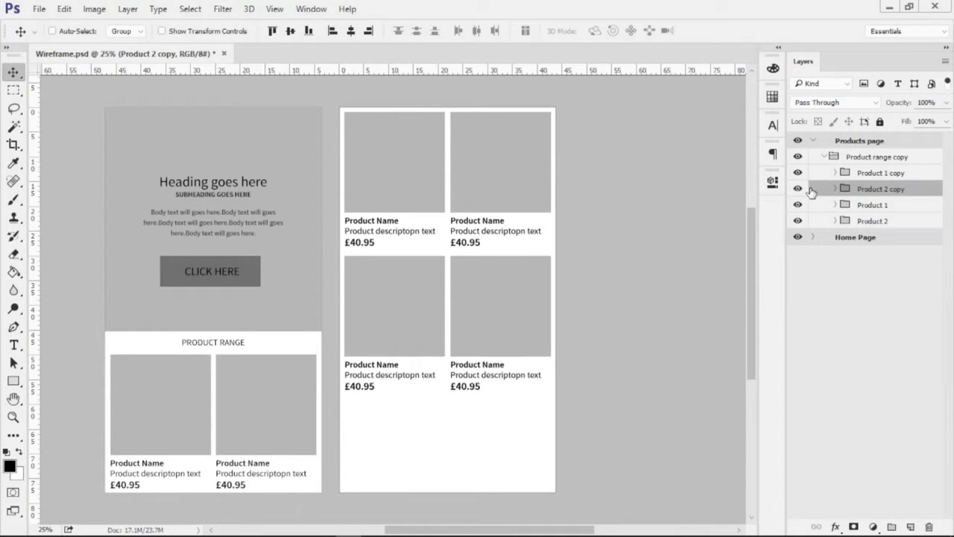
Rename the Product 2 copy group as Product 4 and the Product 1 copy group as Product 3.
double_click(884, 189)
left_click_drag(886, 188, 930, 193)
type("4")
double_click(883, 173)
left_click_drag(886, 176, 919, 174)
type("3")
key("Return")
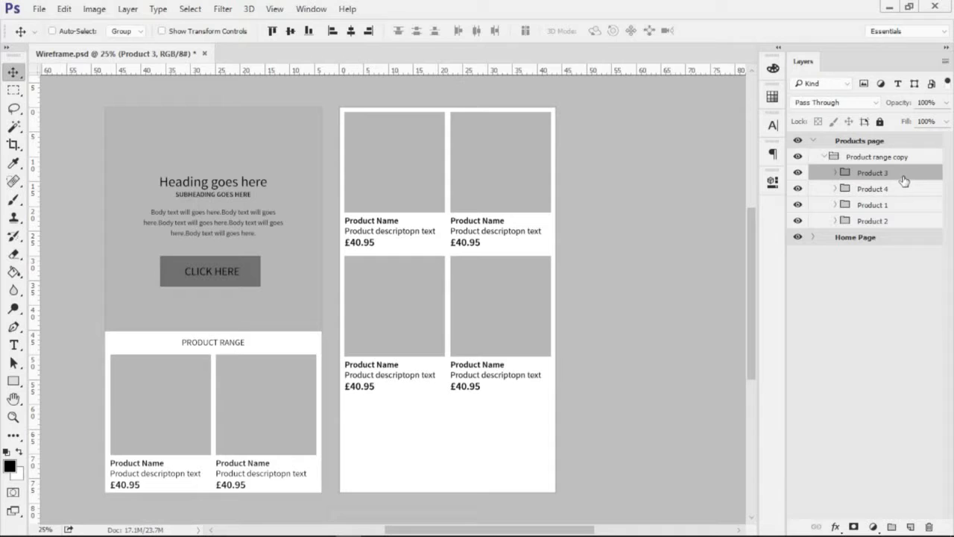
Move the Product 3 and Product 4 groups below Product 2 in the layer order and check them by toggling their visibility.
left_click(901, 188, "ctrl")
left_click_drag(901, 177, 898, 230)
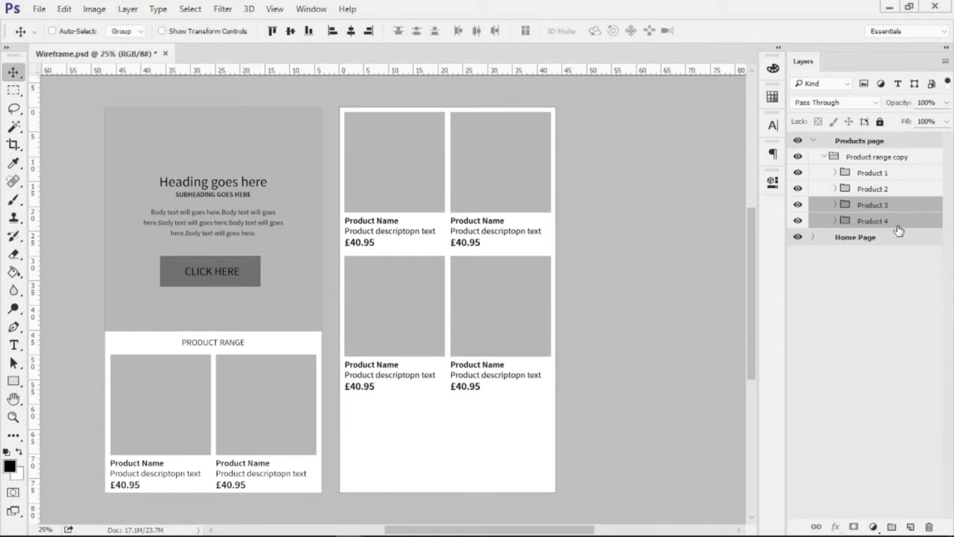
left_click(801, 205)
left_click(797, 205)
left_click(798, 221)
left_click(798, 221)
Duplicate the Product 3 and Product 4 groups as a third product row, placing the copies below Product 4 in the layer order.
key("ctrl+j")
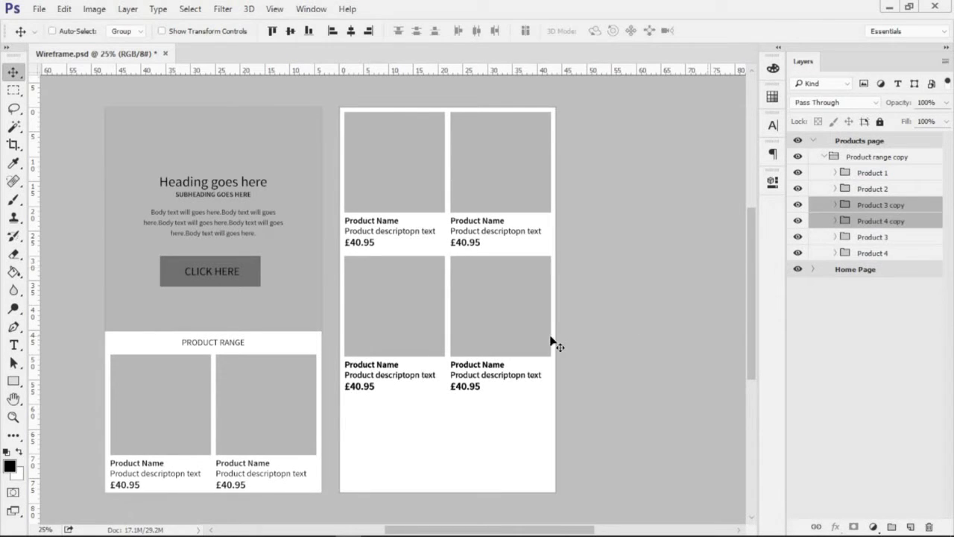
left_click_drag(537, 313, 541, 456)
left_click_drag(880, 226, 916, 254)
Rename the two new product copies as Product 5 and Product 6.
double_click(870, 239)
type("5")
double_click(886, 255)
type("6")
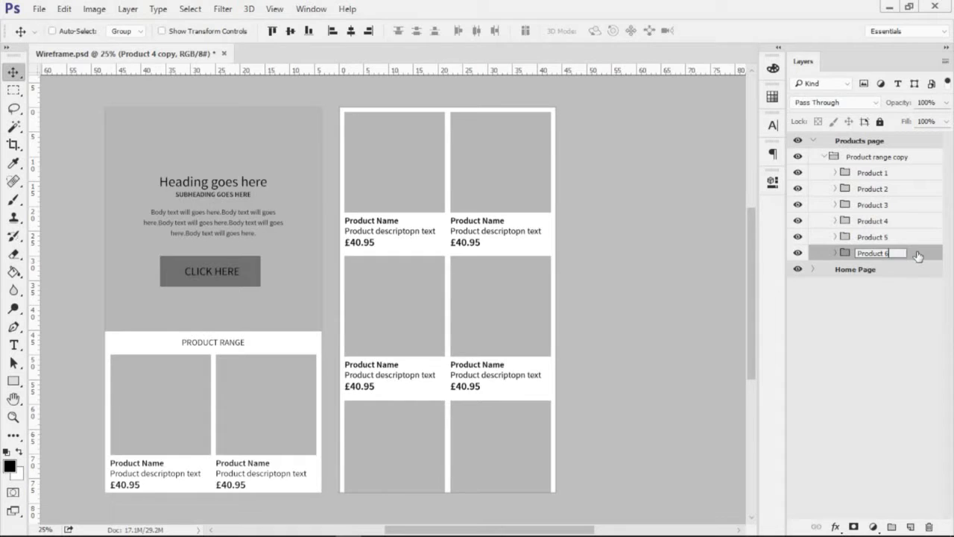
left_click(909, 291)
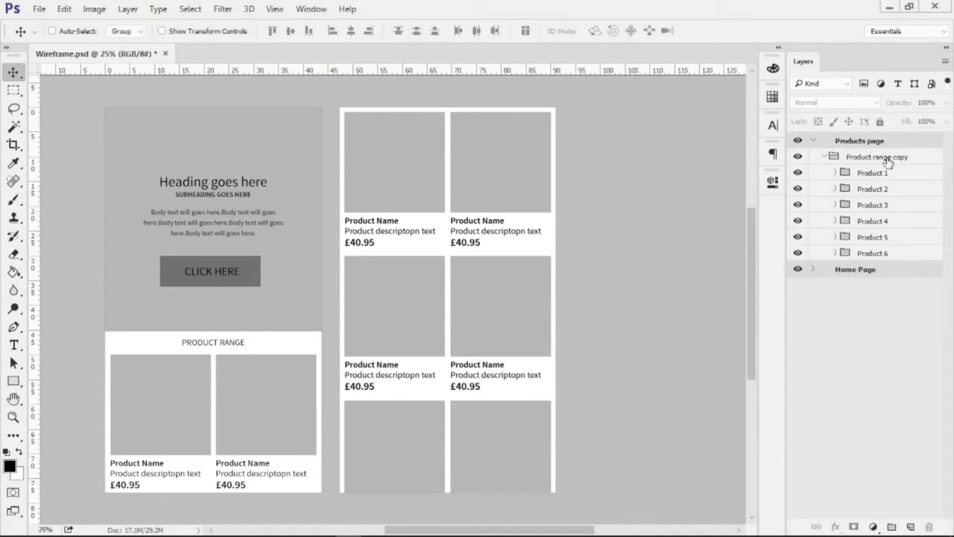
Rename the Product range copy group as Product range, then collapse it and the Products page artboard.
double_click(887, 158)
left_click_drag(894, 157, 929, 161)
key("BackSpace")
left_click(911, 317)
left_click(824, 157)
left_click(812, 141)
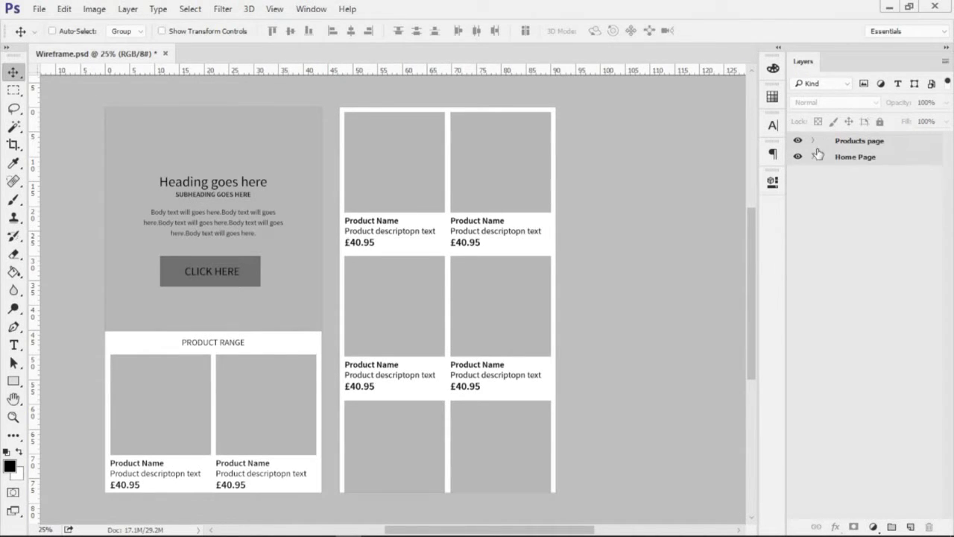
Check the Products page and Home Page artboards by toggling each one's visibility and expanding their layers.
left_click(797, 141)
left_click(797, 141)
left_click(798, 157)
left_click(798, 157)
left_click(812, 141)
left_click(813, 173)
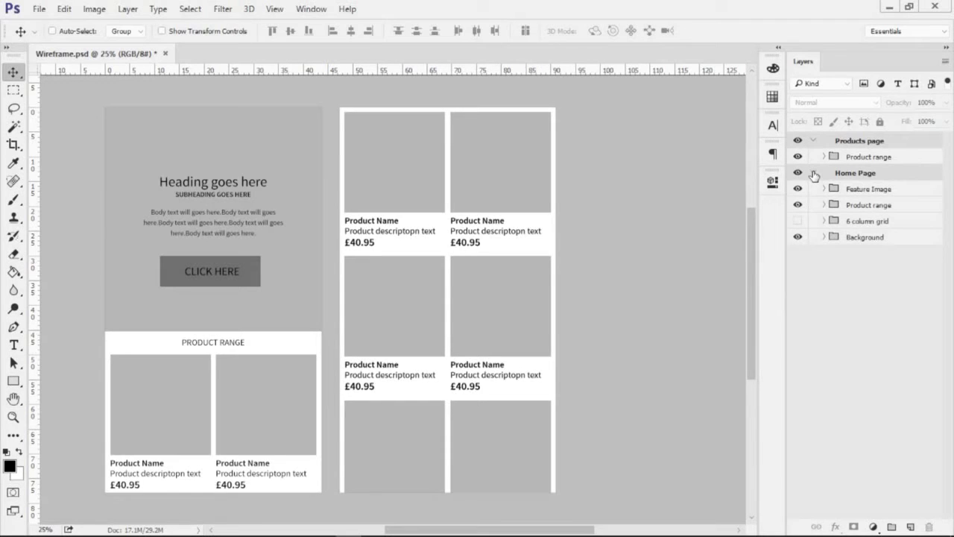
Colour-code the Products page artboard's layers orange and collapse both artboards.
left_click(897, 145)
right_click(896, 144)
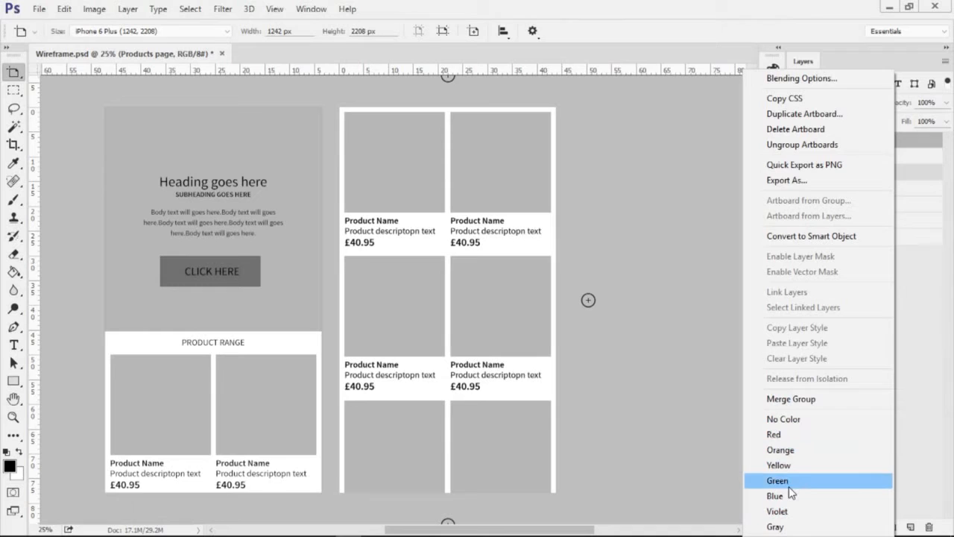
left_click(786, 453)
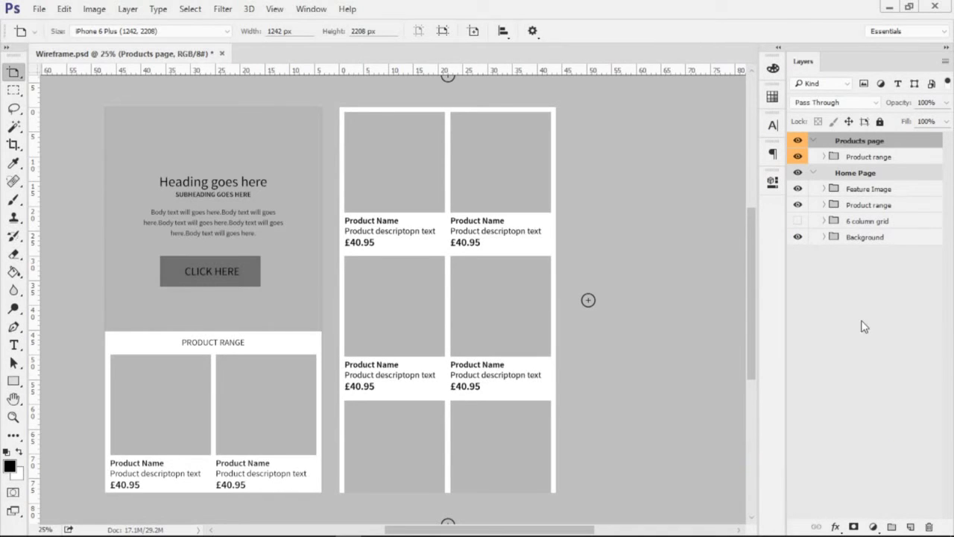
left_click(813, 141)
left_click(814, 159)
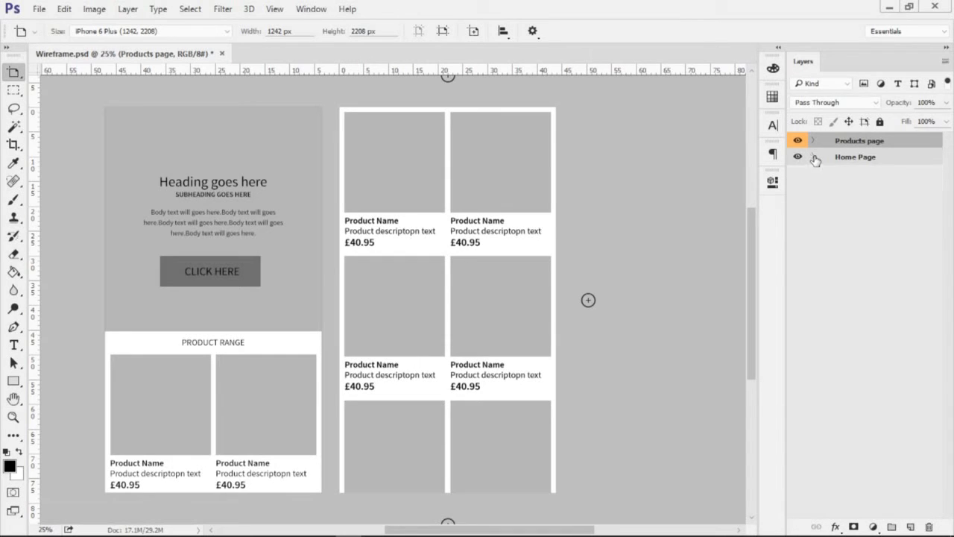
Colour-code the Home Page artboard's layers red.
left_click(868, 158)
right_click(894, 164)
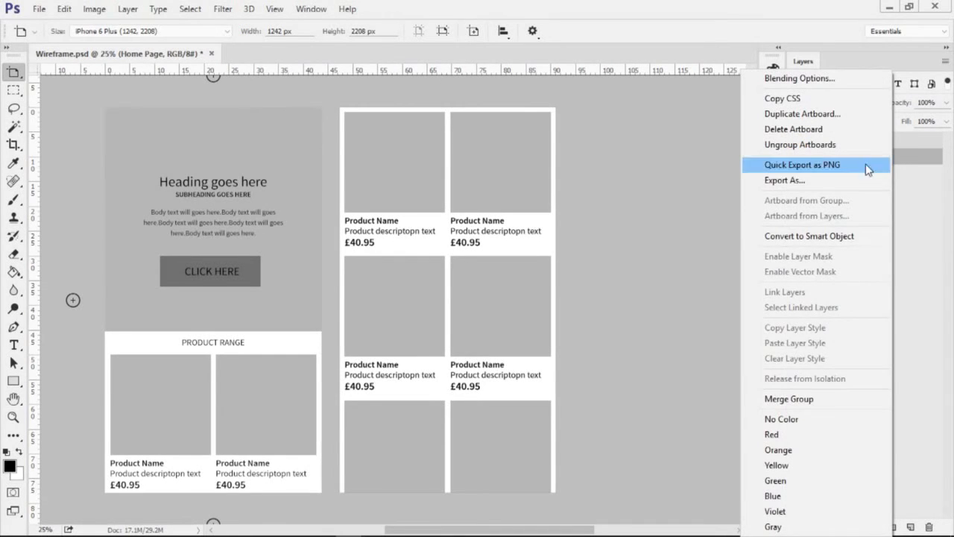
left_click(788, 433)
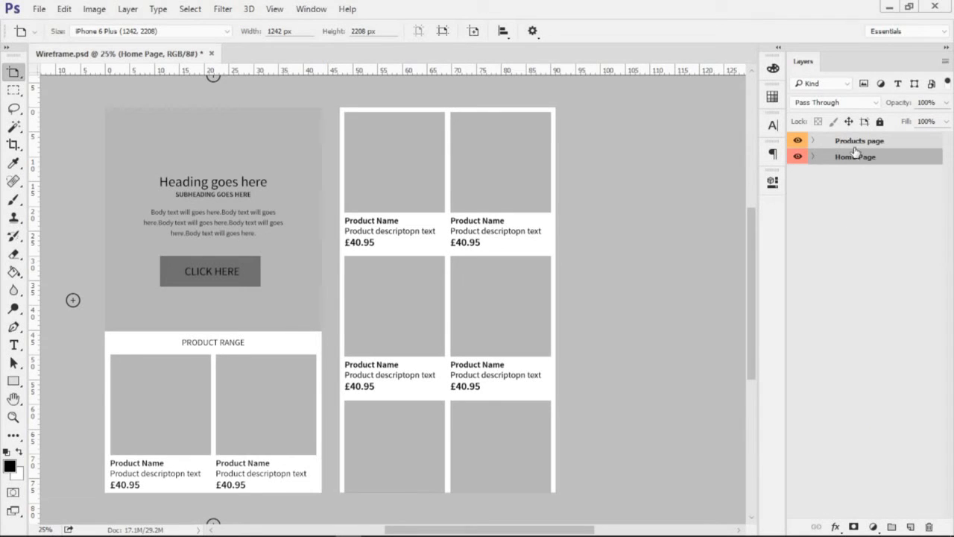
Examine the colour-coded layers inside both artboards and the product groups in the Products page's Product range.
left_click(813, 157)
left_click(812, 140)
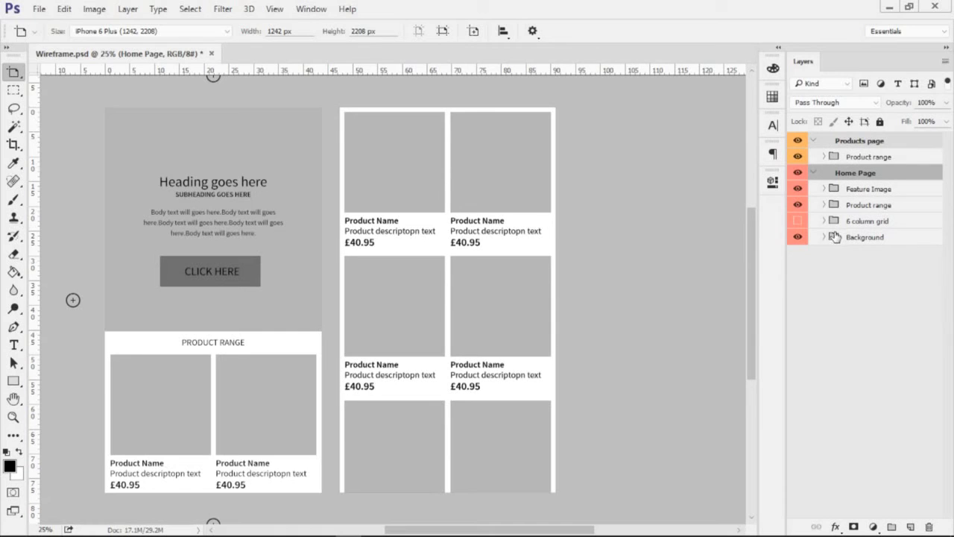
left_click(823, 157)
left_click(825, 158)
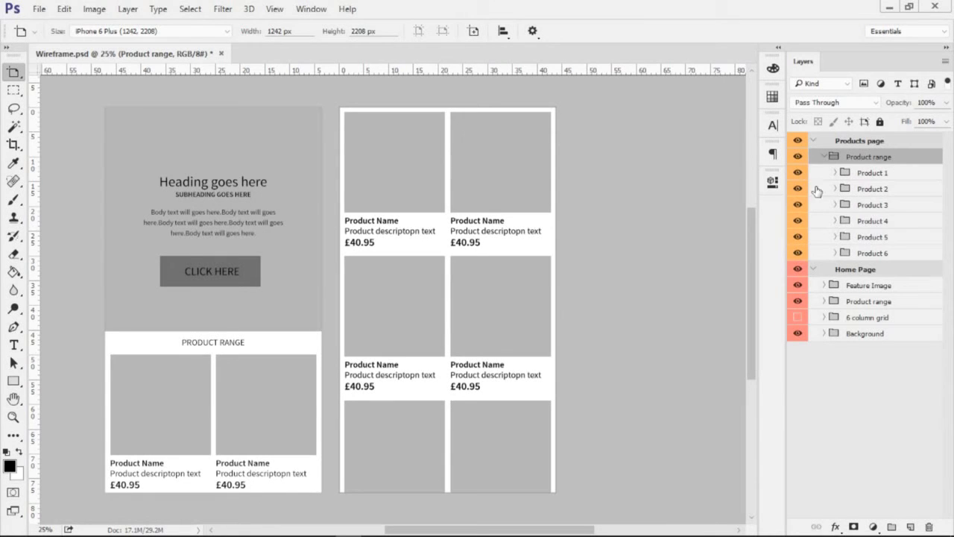
left_click(823, 156)
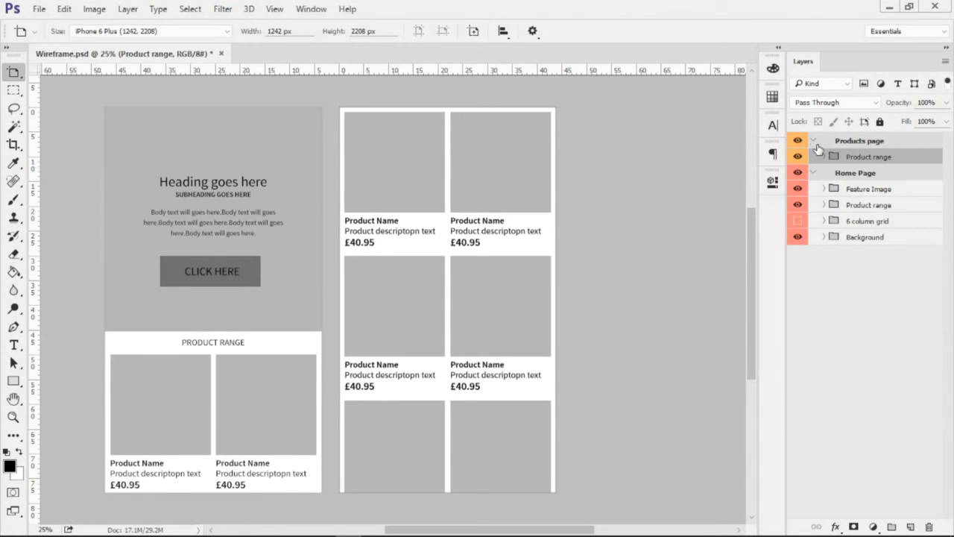
Collapse the Products page and Home Page artboards and save the wireframe document.
left_click(814, 141)
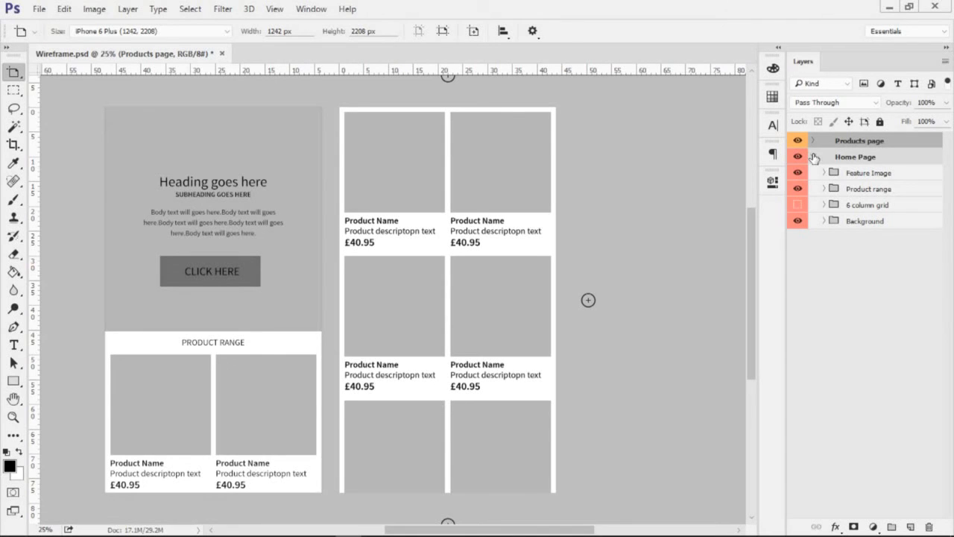
left_click(813, 156)
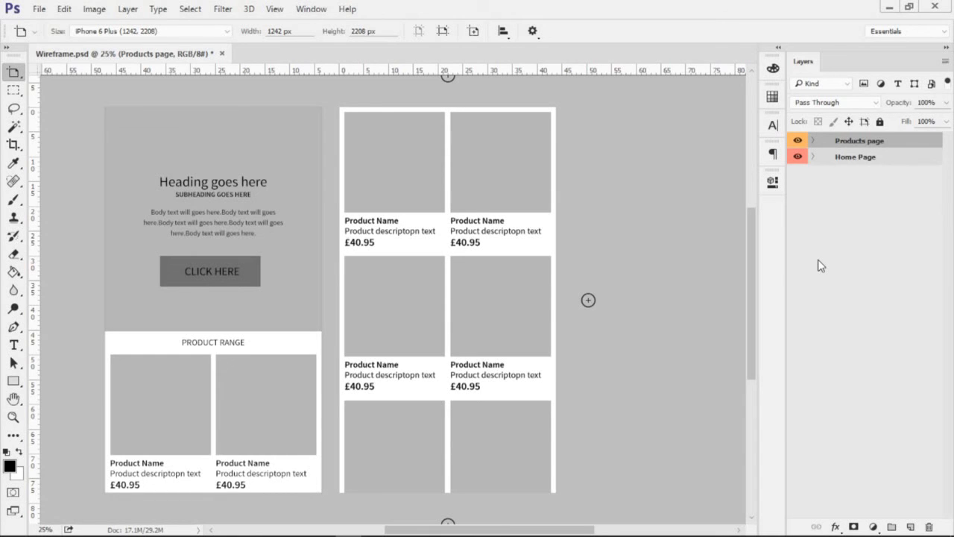
key("ctrl+s")
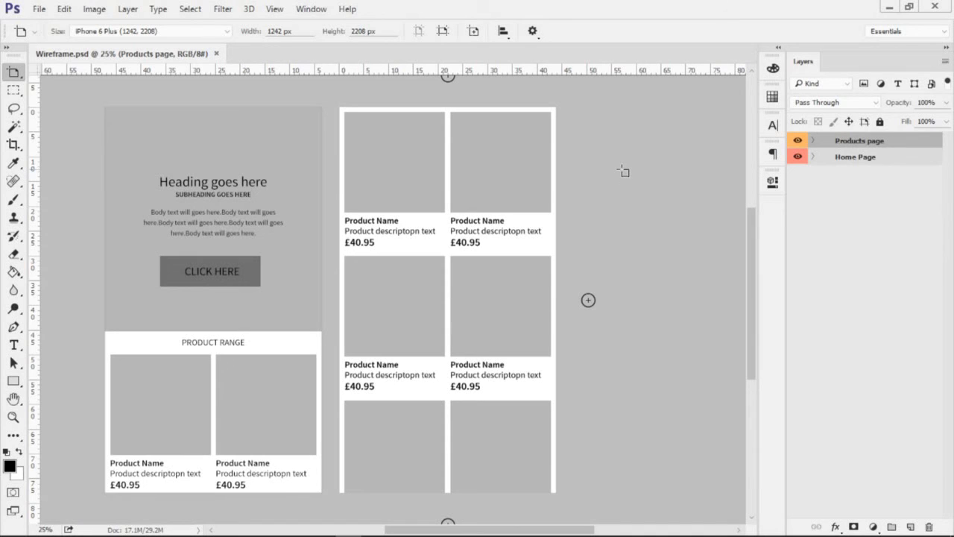